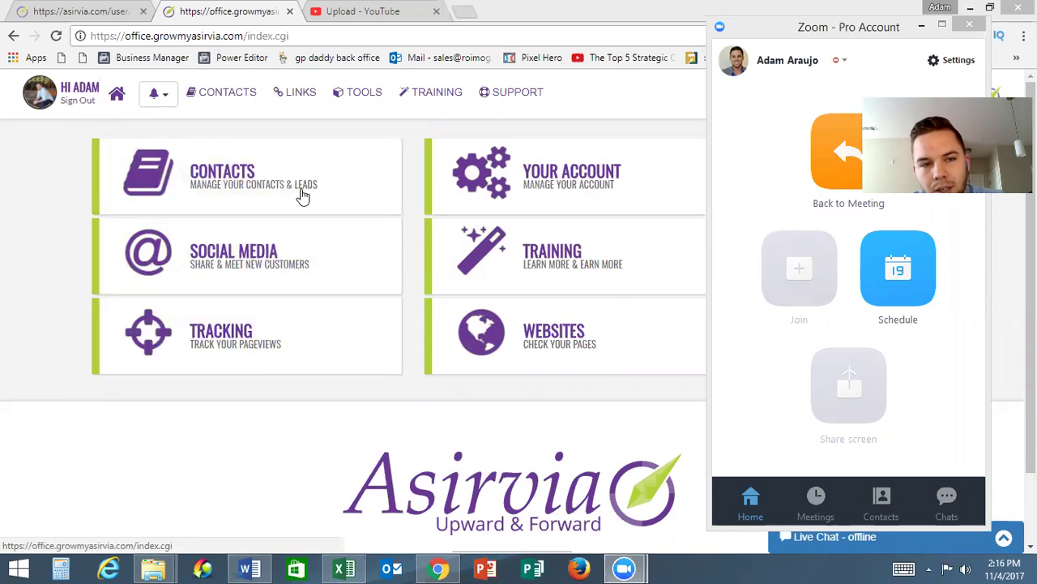
Open the Contacts Manager to show the empty Prospect list
left_click(238, 186)
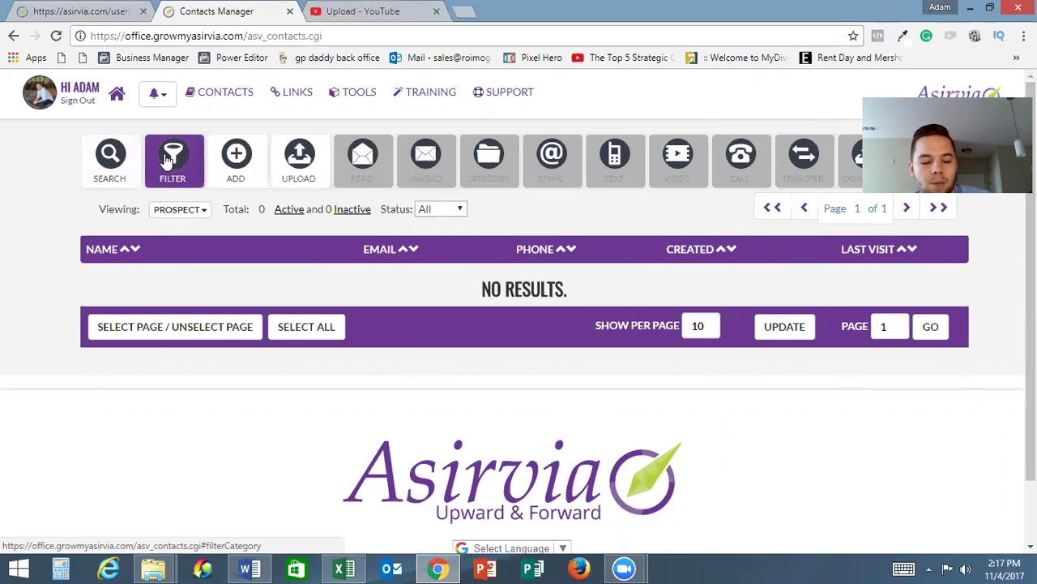
Start adding a single contact and enter the prospect's first and last name
left_click(238, 165)
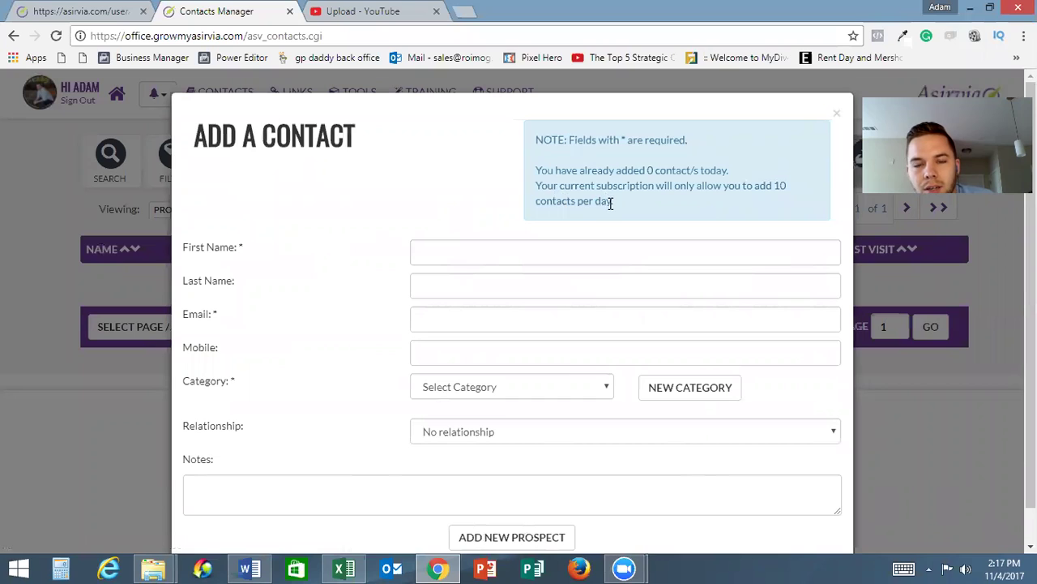
left_click_drag(607, 199, 530, 144)
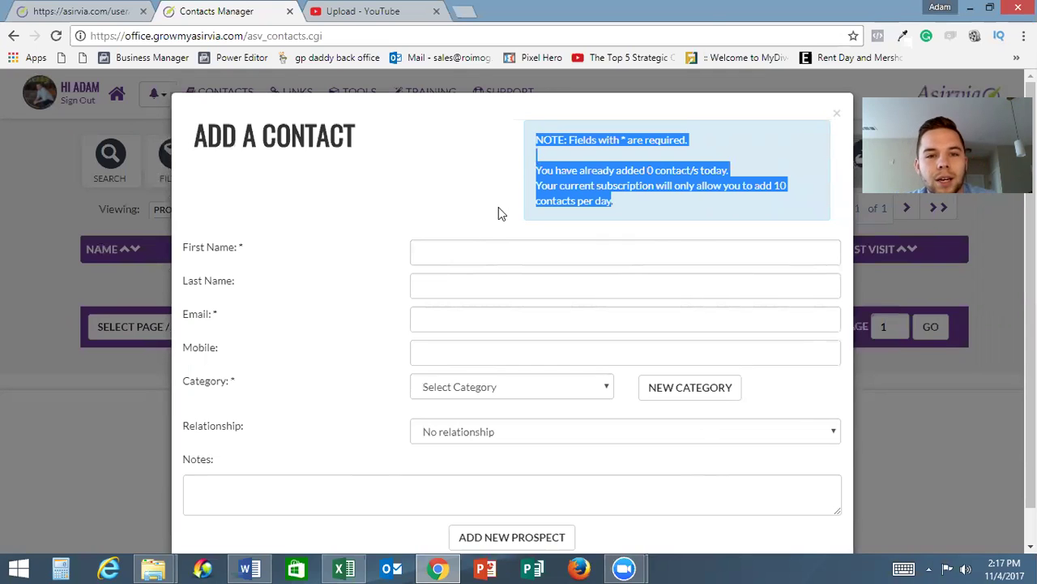
left_click(456, 248)
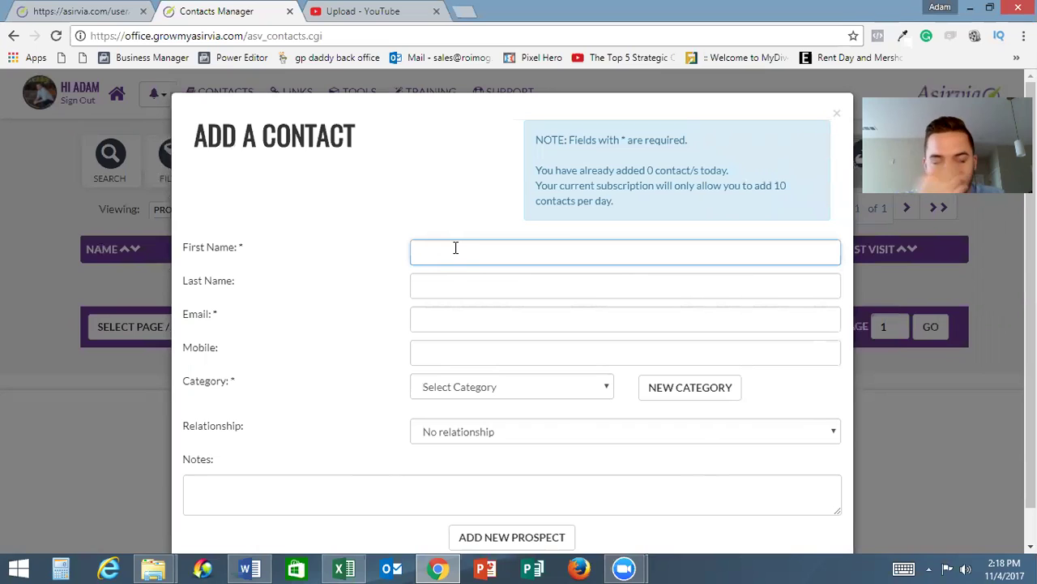
type("John")
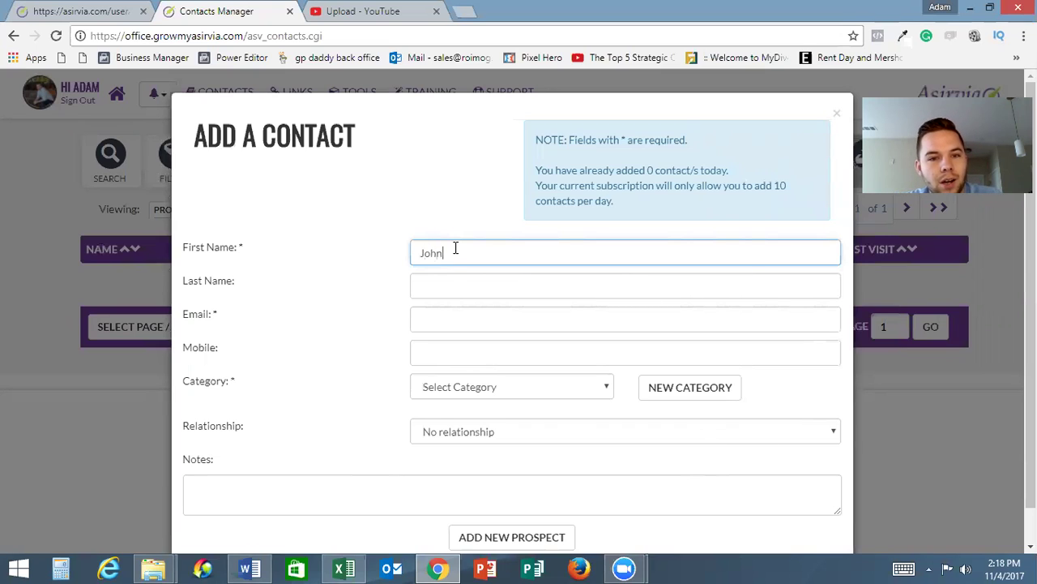
key("Tab")
type("Doe")
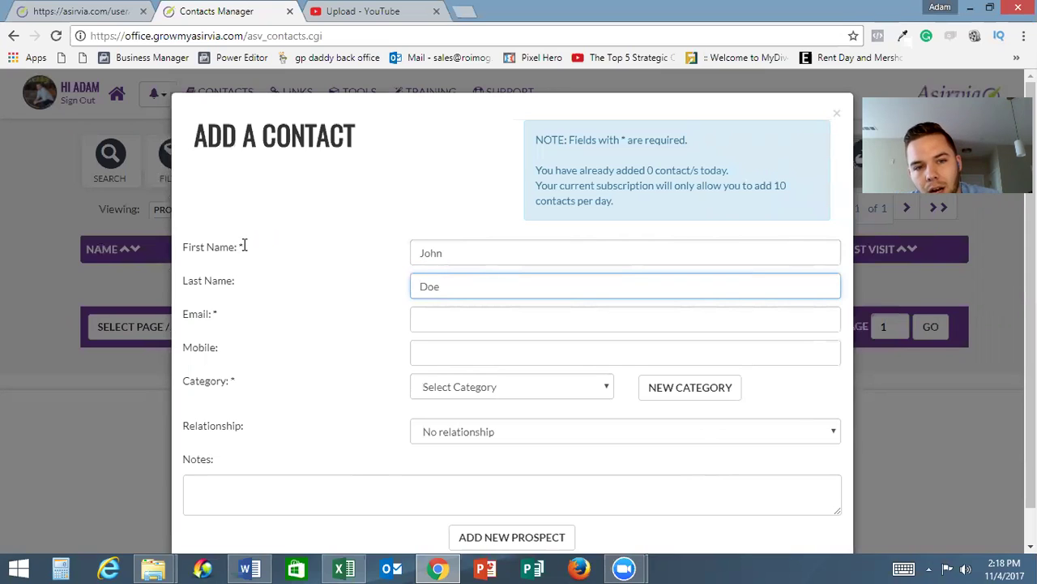
left_click_drag(244, 247, 189, 245)
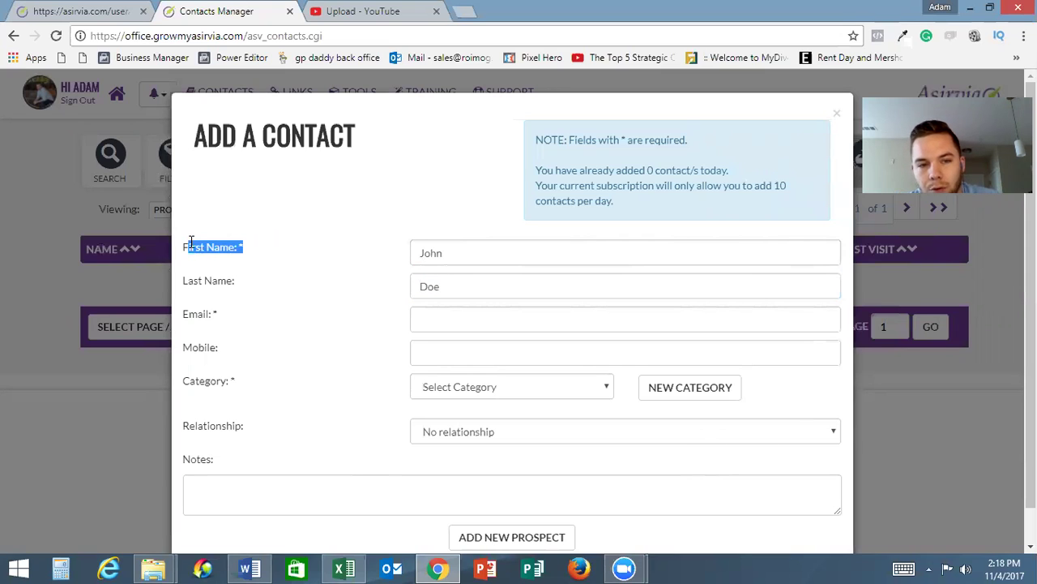
Fill in the contact's e-mail and leave the category list unchosen
left_click(447, 321)
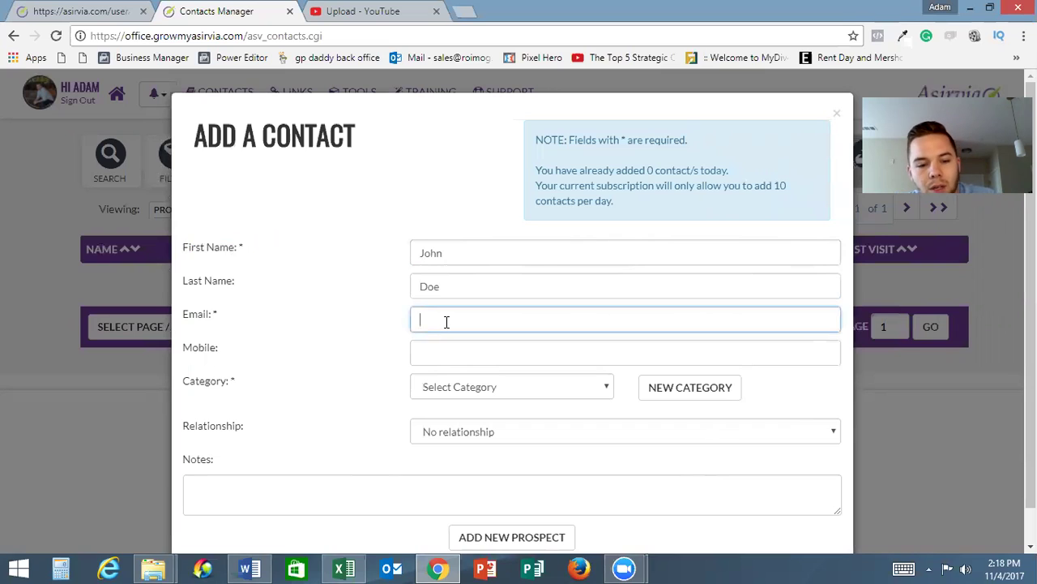
type("n@n.com")
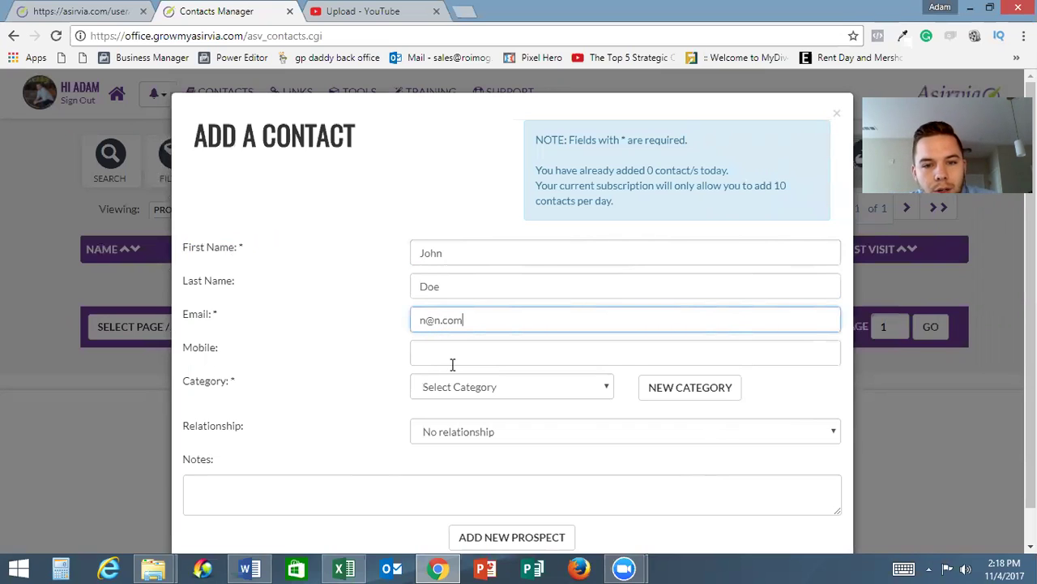
left_click(475, 384)
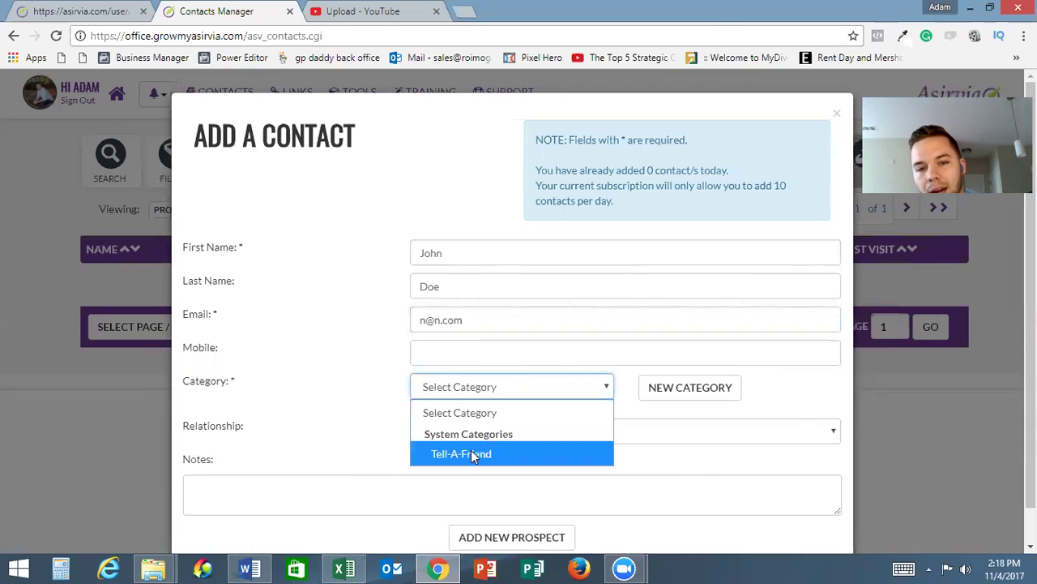
left_click(702, 391)
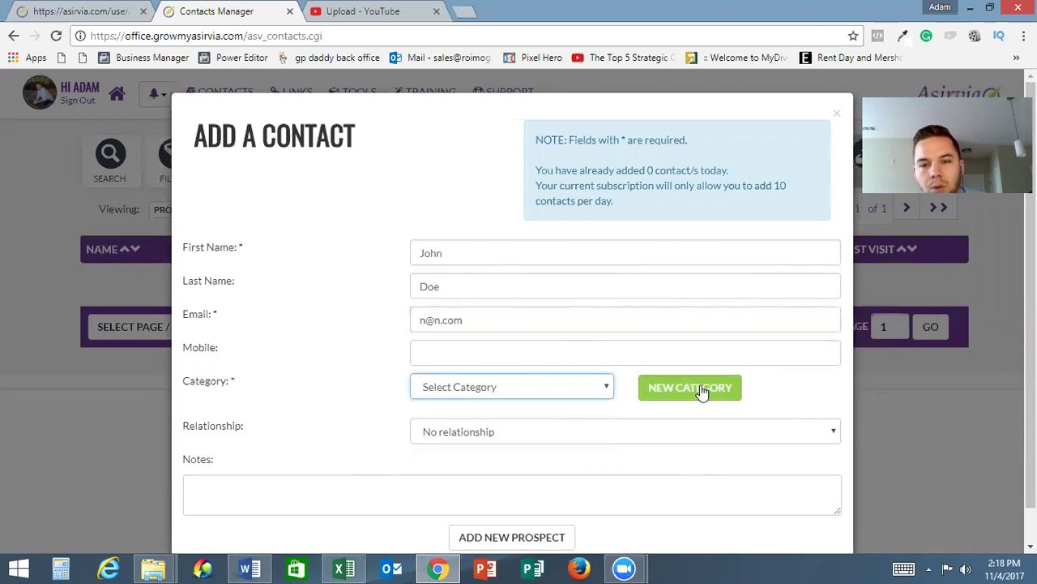
Create category 'Met At Networking Event' described as 'These people I met at some networking event.'
left_click(702, 391)
left_click(342, 456)
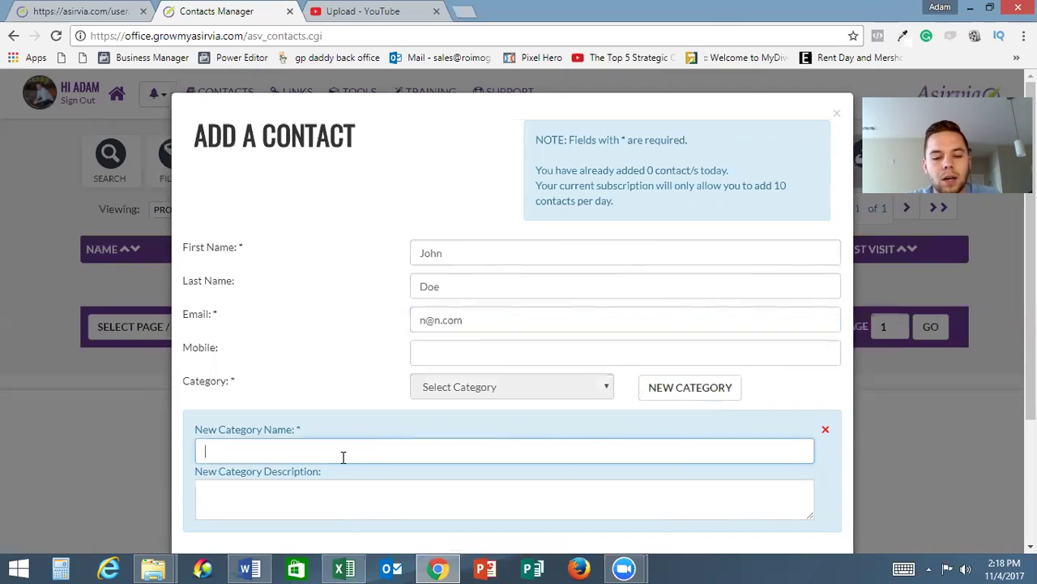
type("Met At ")
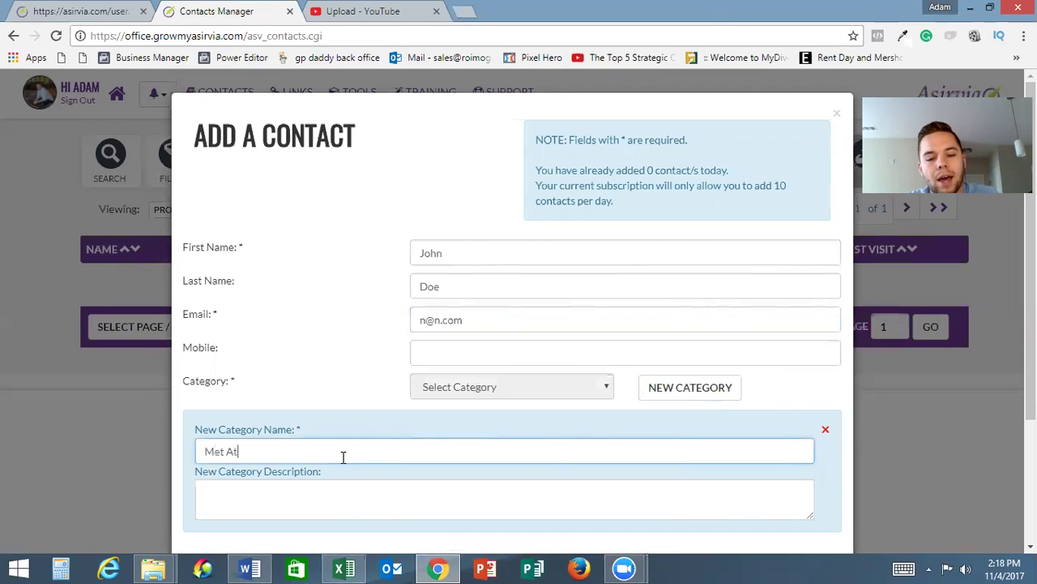
type("Networking Event")
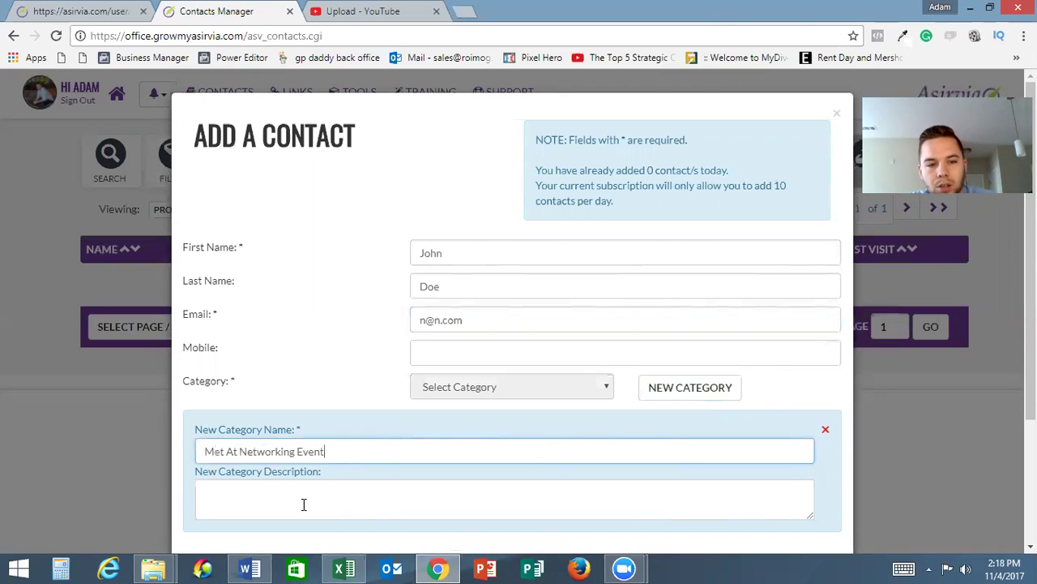
left_click(298, 500)
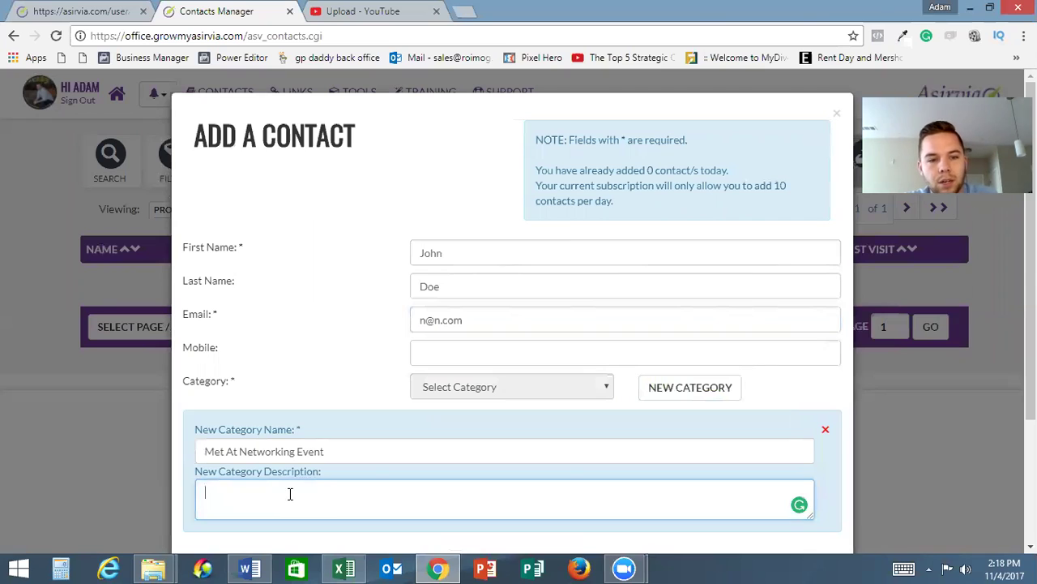
type("These peo")
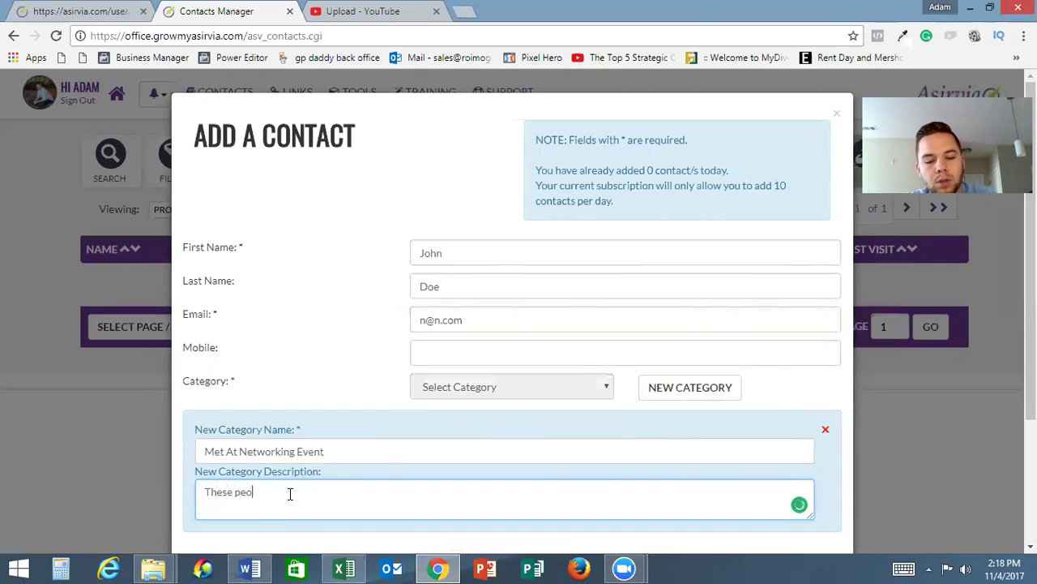
type("ple l met at")
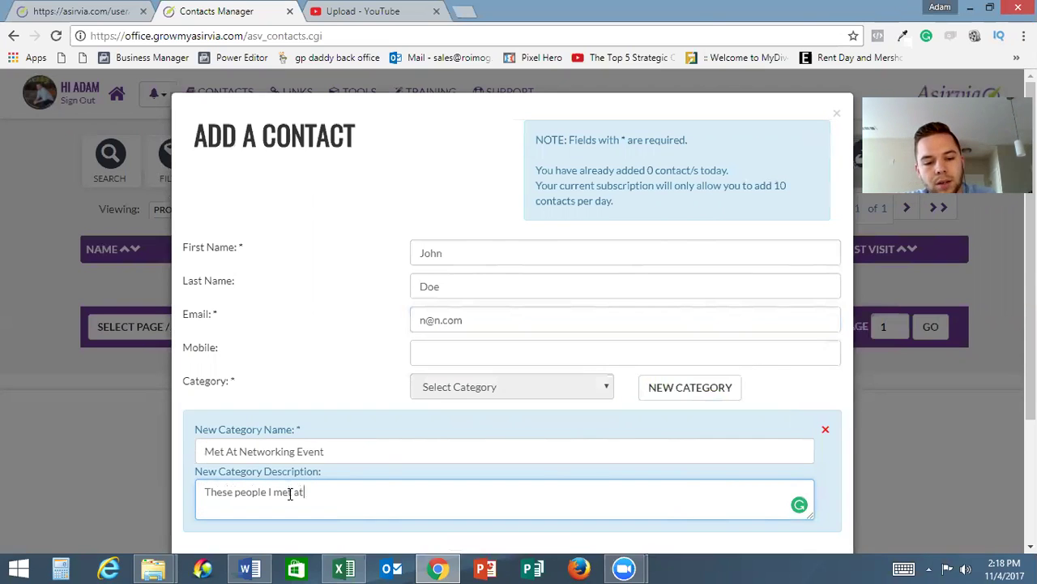
type(" some neter")
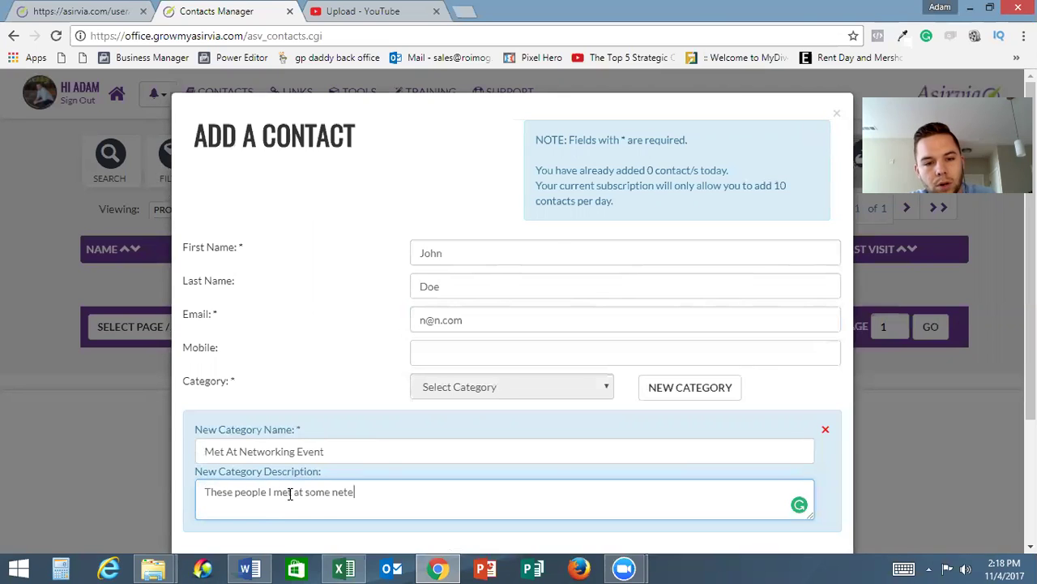
key("BackSpace")
type("wo")
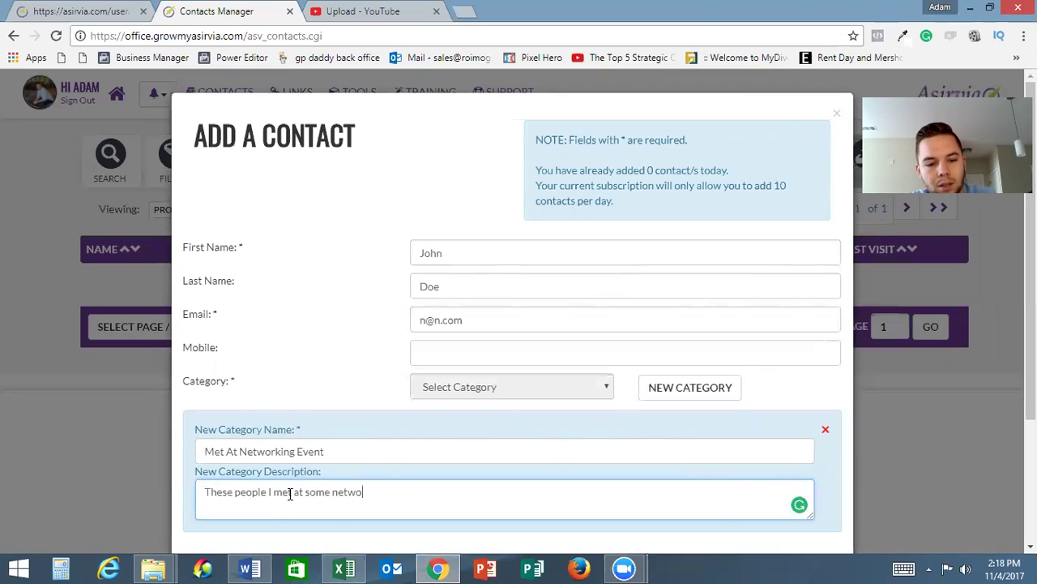
type("rking event.")
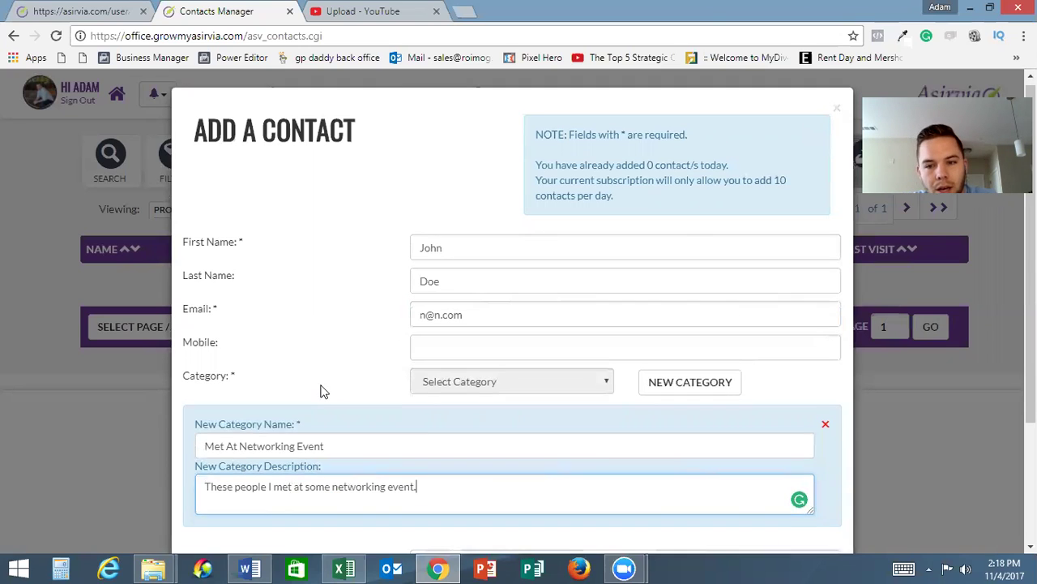
scroll(319, 389, "down", 2)
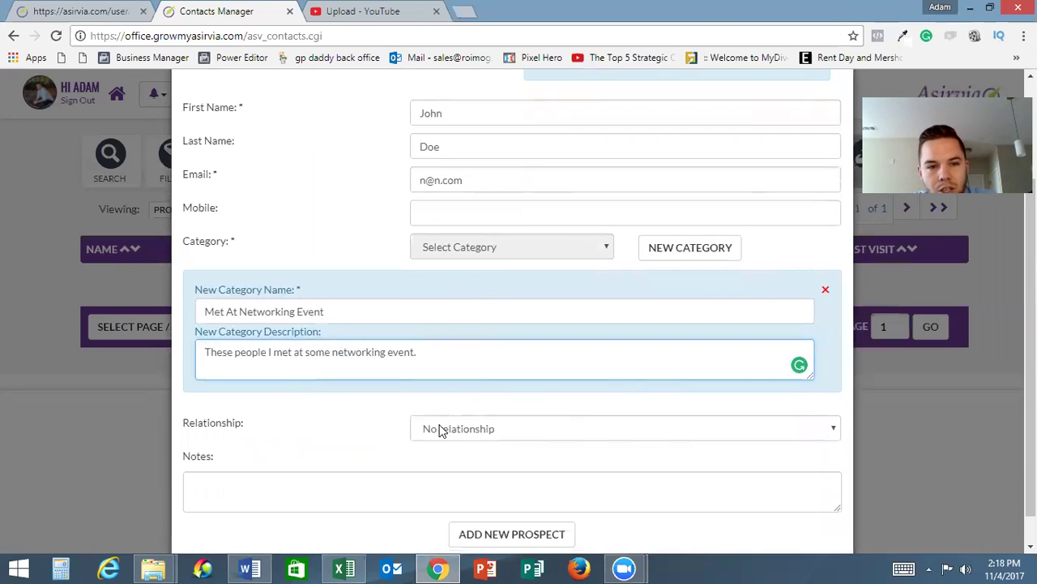
Set the contact's relationship to Acquaintance
left_click(361, 428)
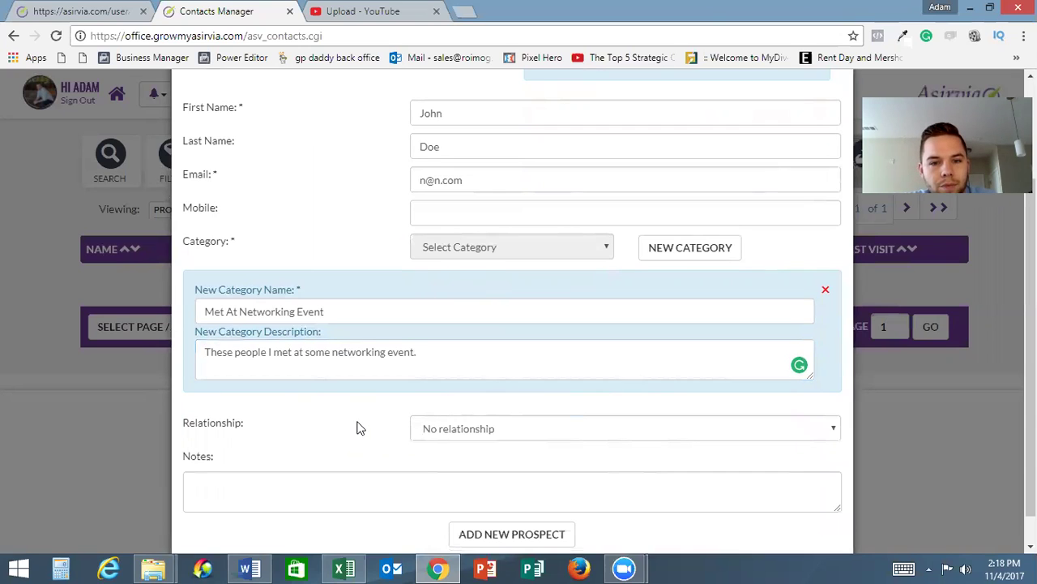
scroll(361, 427, "down", 1)
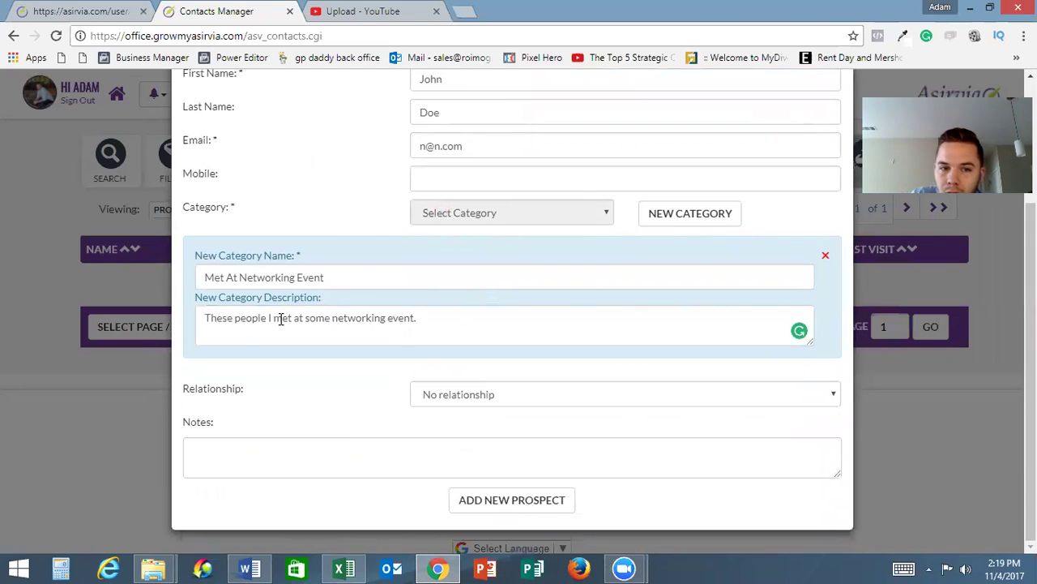
left_click(519, 389)
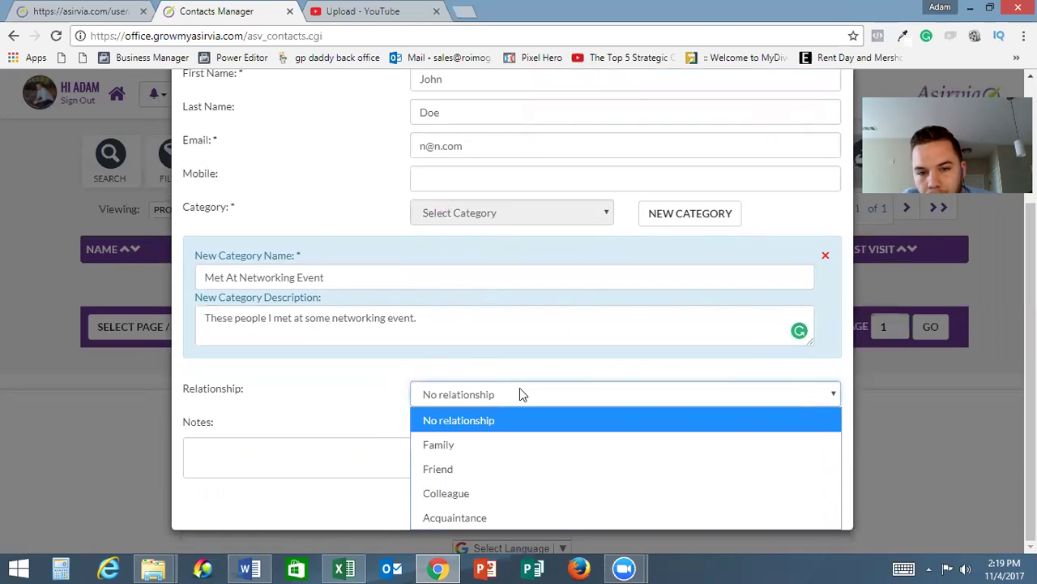
key("Escape")
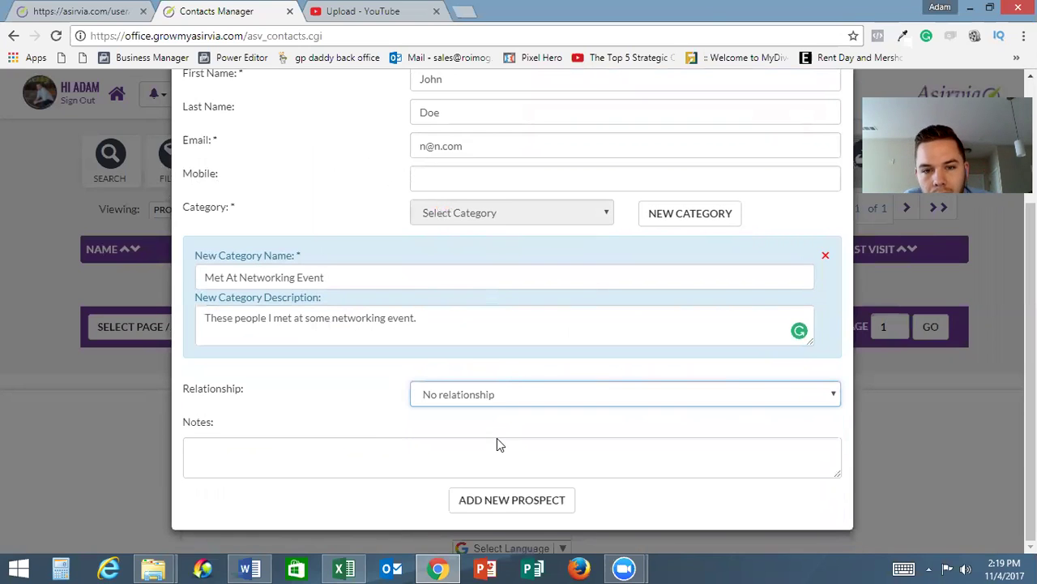
scroll(495, 441, "up", 1)
scroll(493, 440, "down", 1)
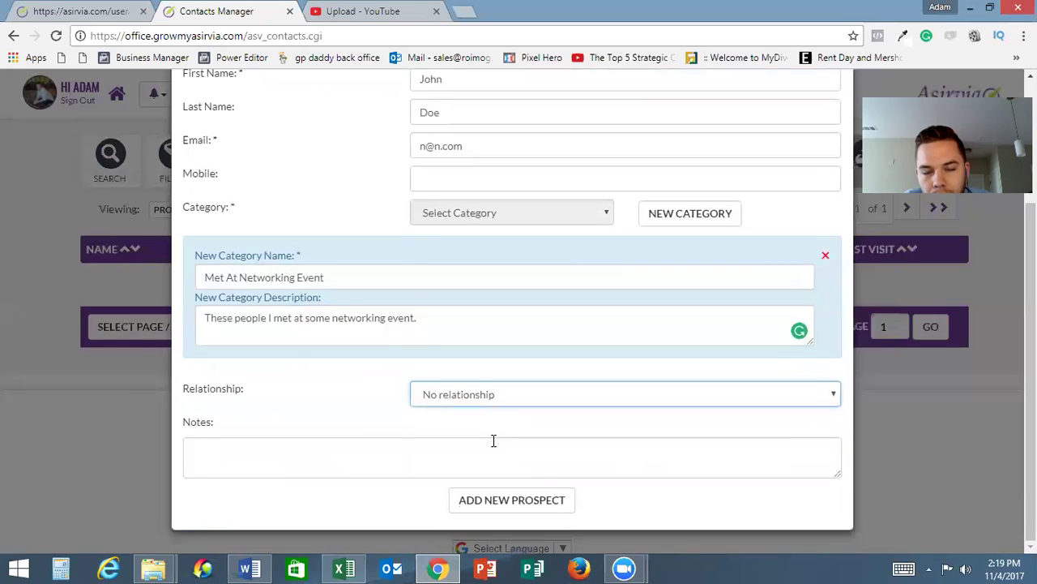
left_click(493, 398)
key("Escape")
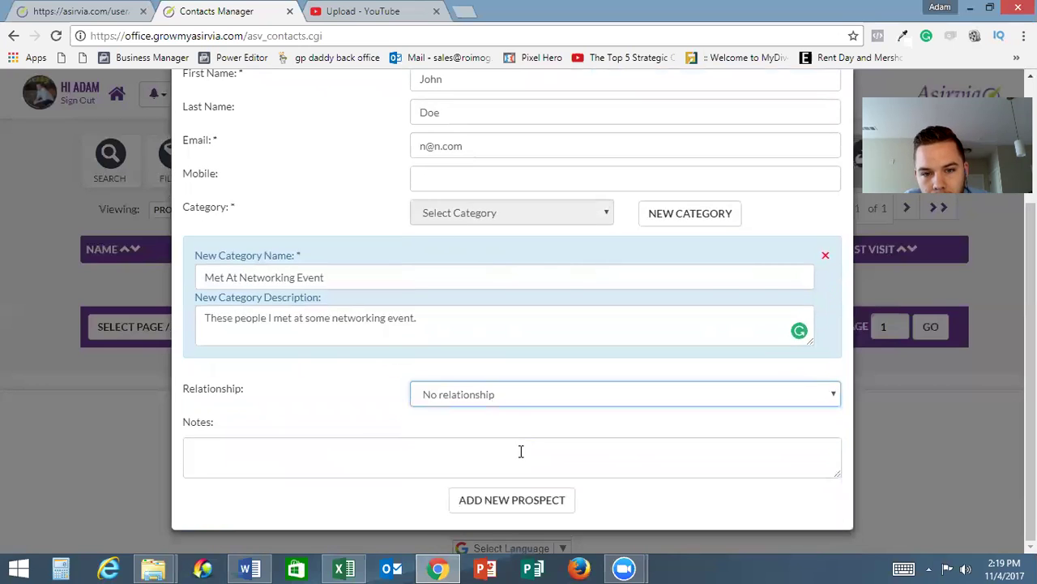
left_click(506, 396)
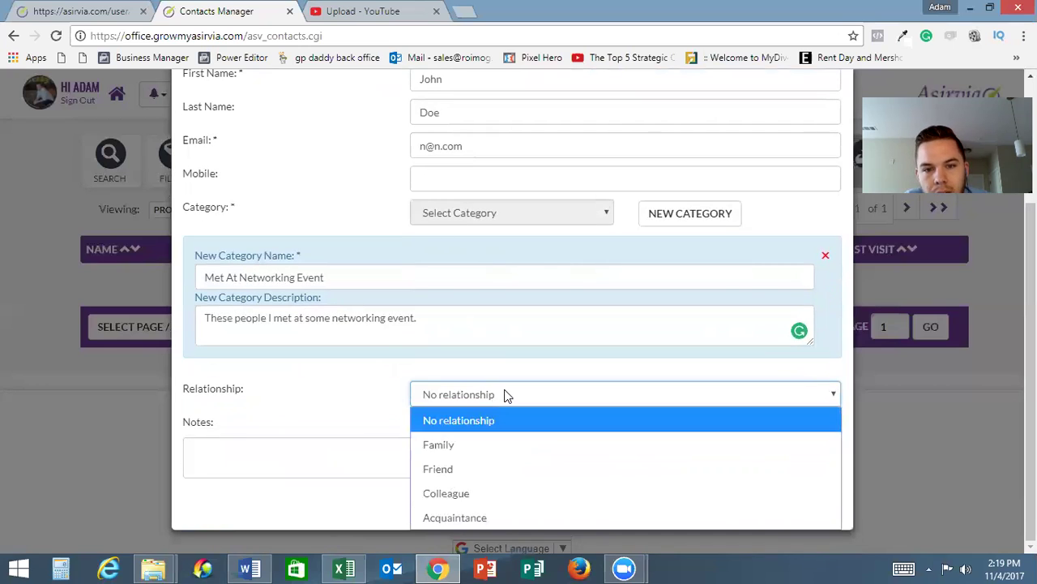
left_click(500, 517)
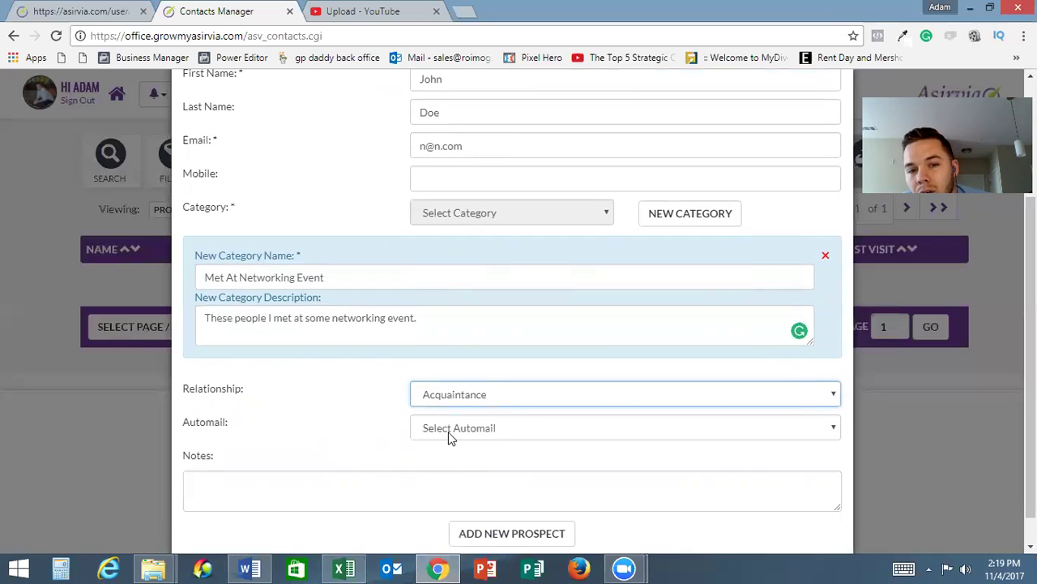
Leave the automail option unselected and move to the notes field
left_click(451, 437)
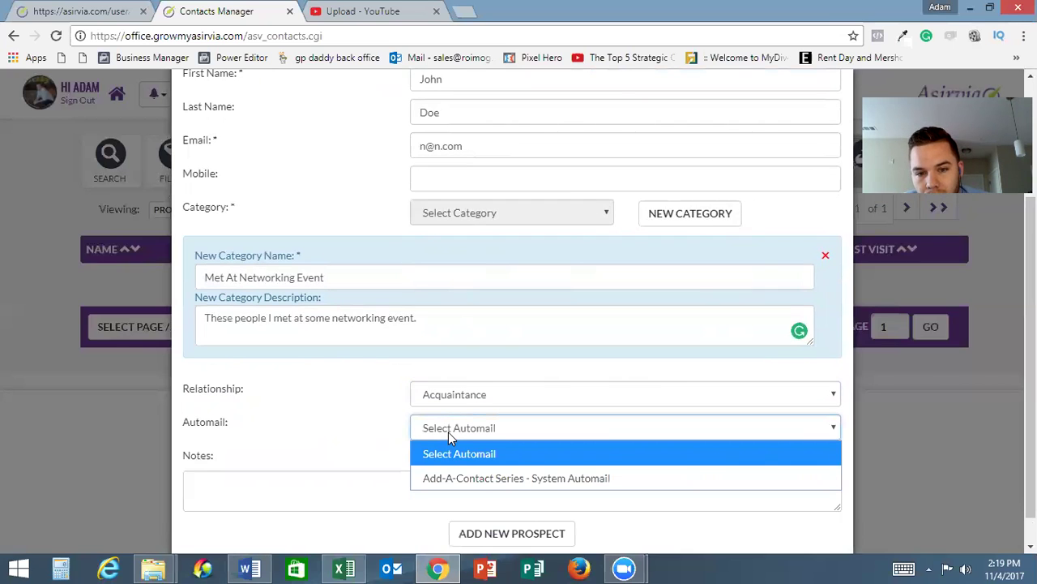
left_click(359, 430)
left_click(376, 482)
scroll(378, 482, "down", 1)
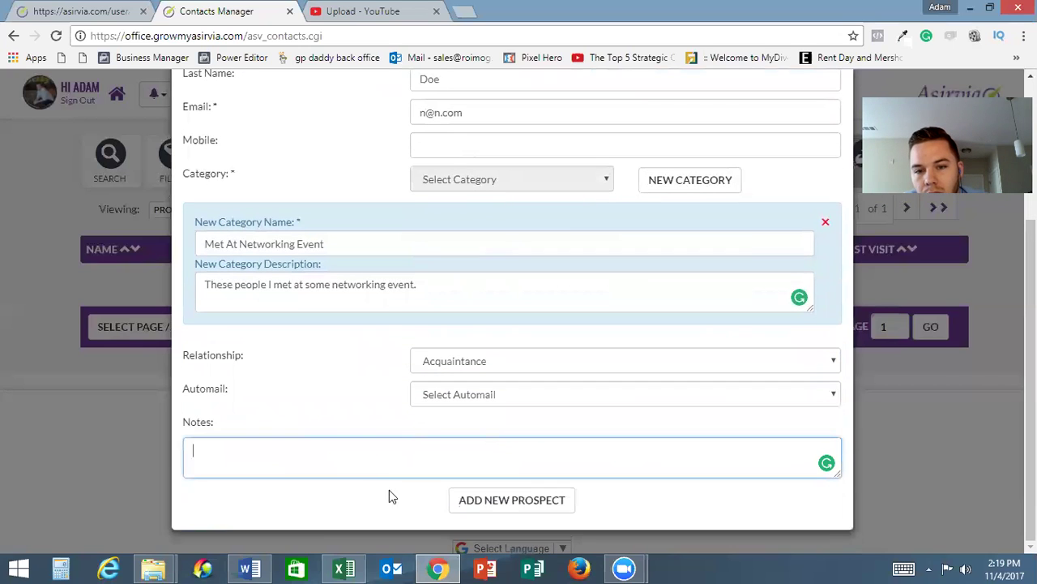
Add the new prospect, confirm it, and expand its row in the contact list
left_click(495, 501)
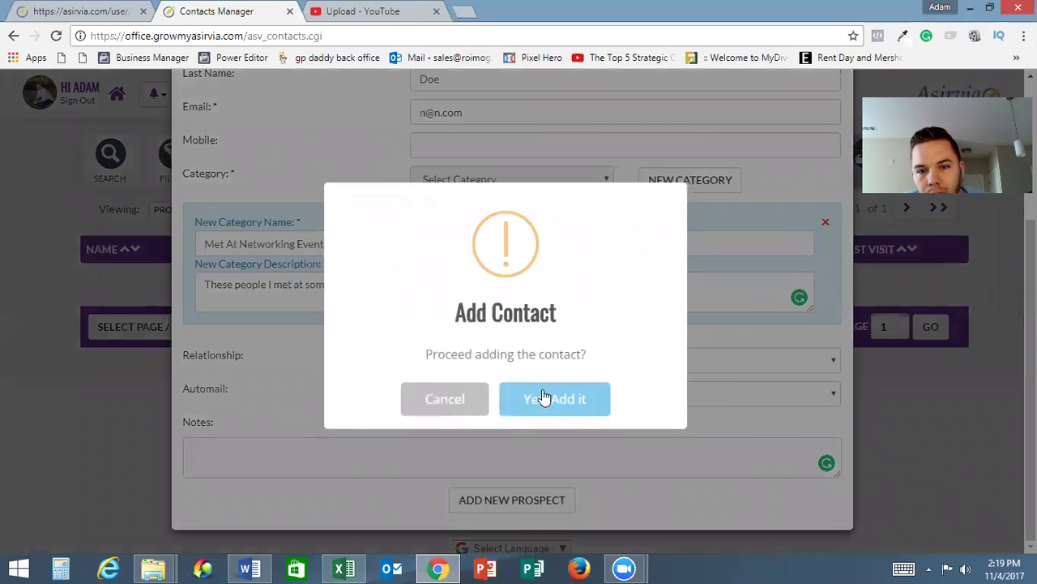
left_click(543, 397)
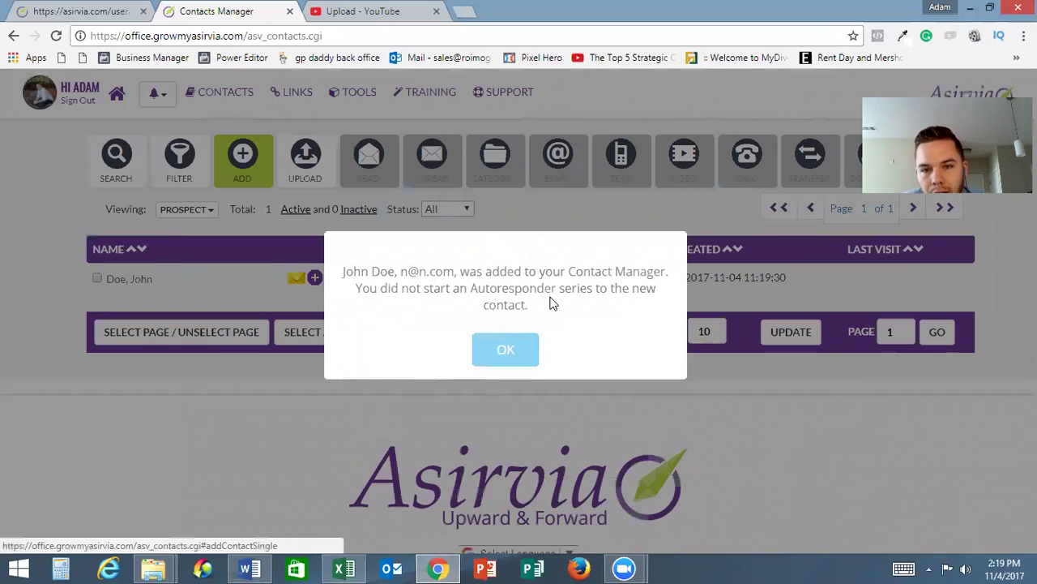
left_click(505, 349)
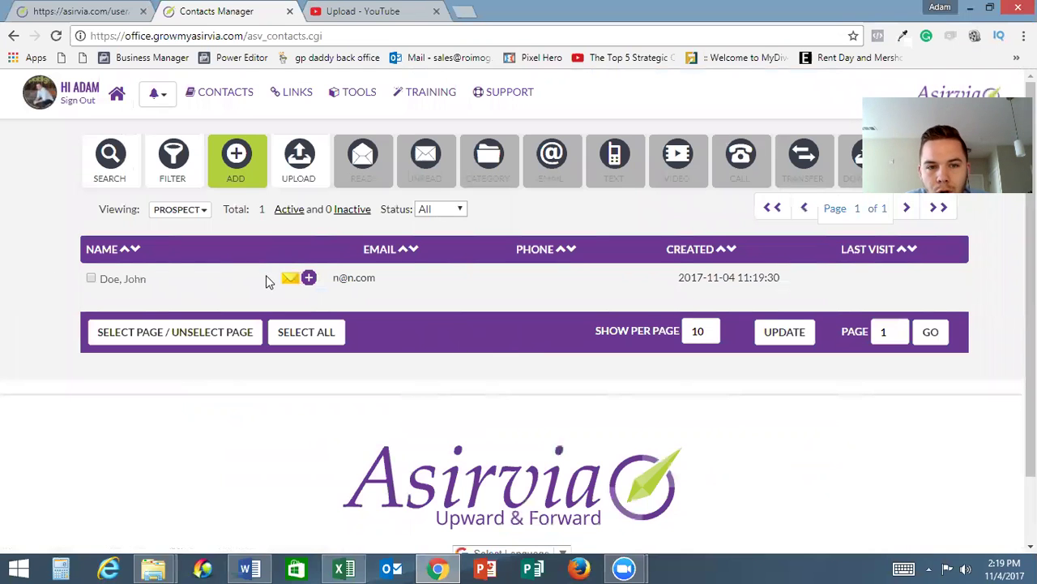
left_click(310, 279)
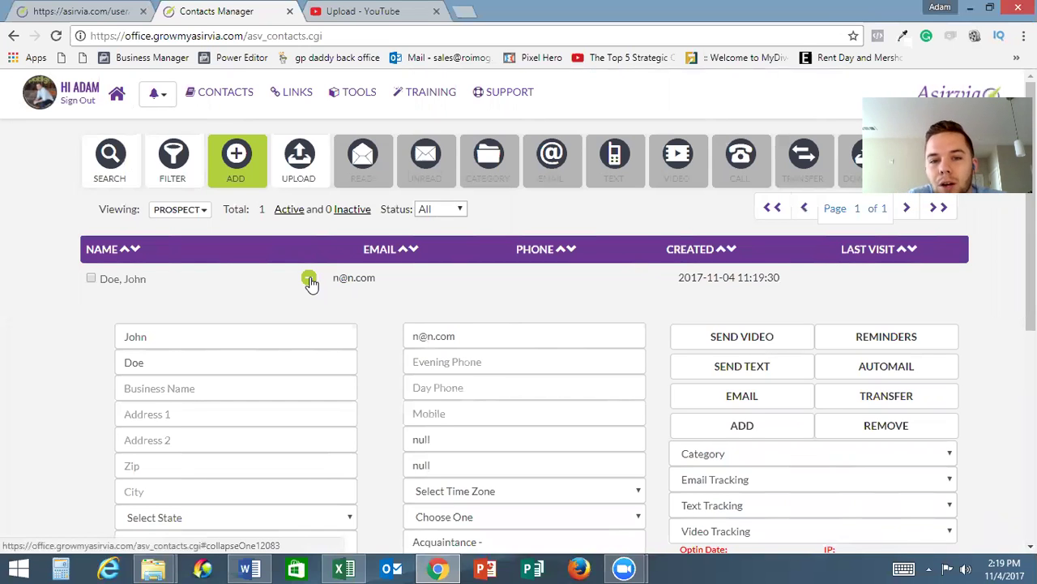
scroll(311, 280, "down", 2)
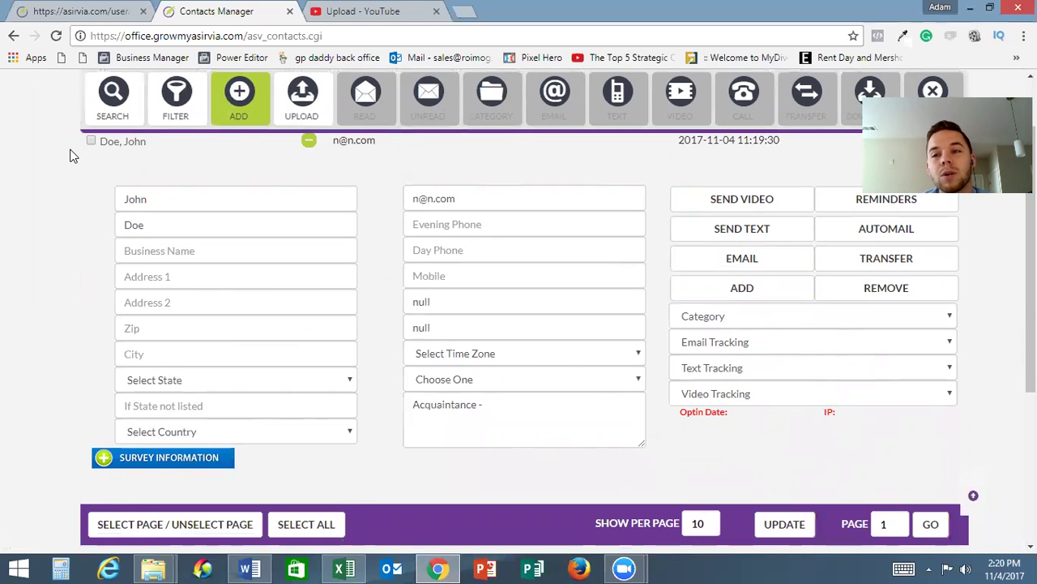
Open Upload Contacts and browse for a contacts file, then cancel the file chooser
left_click(287, 110)
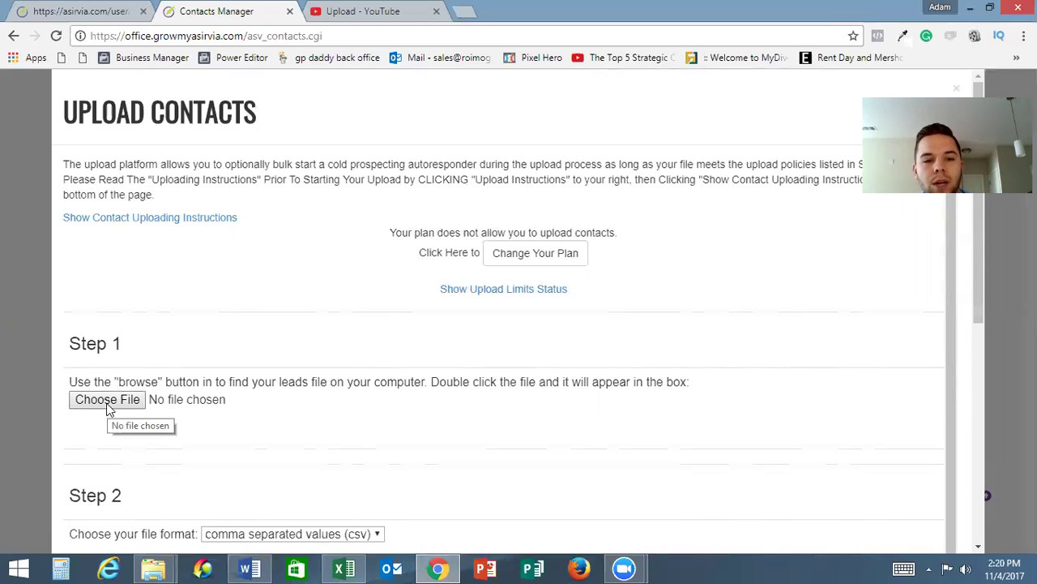
scroll(109, 409, "down", 2)
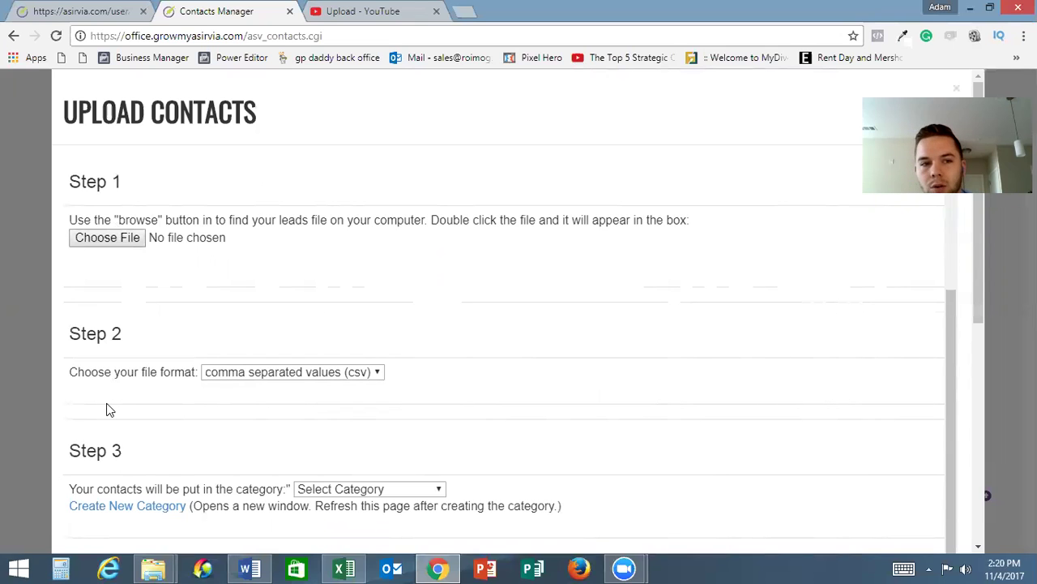
scroll(110, 409, "up", 2)
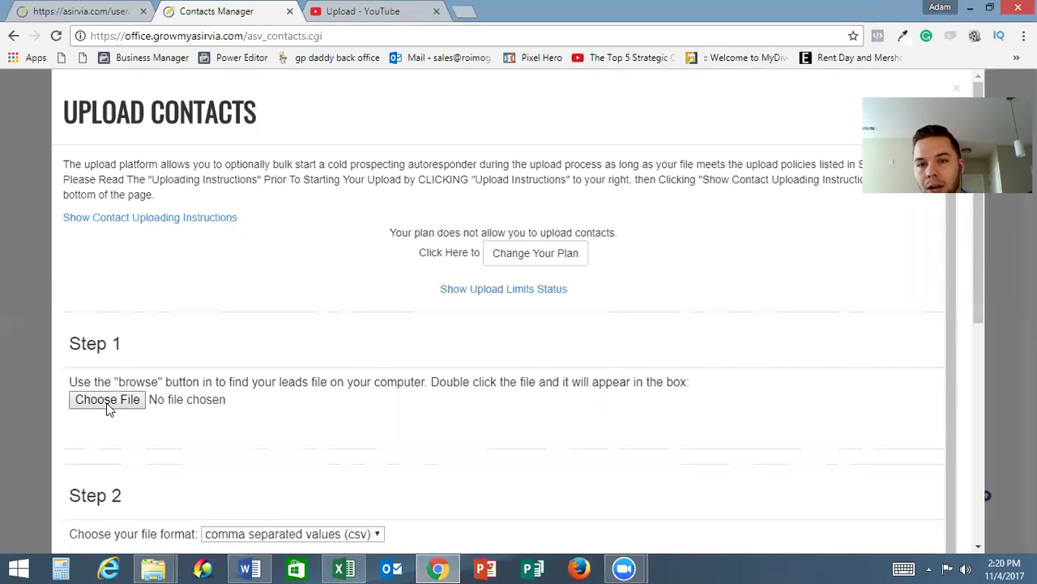
left_click(101, 401)
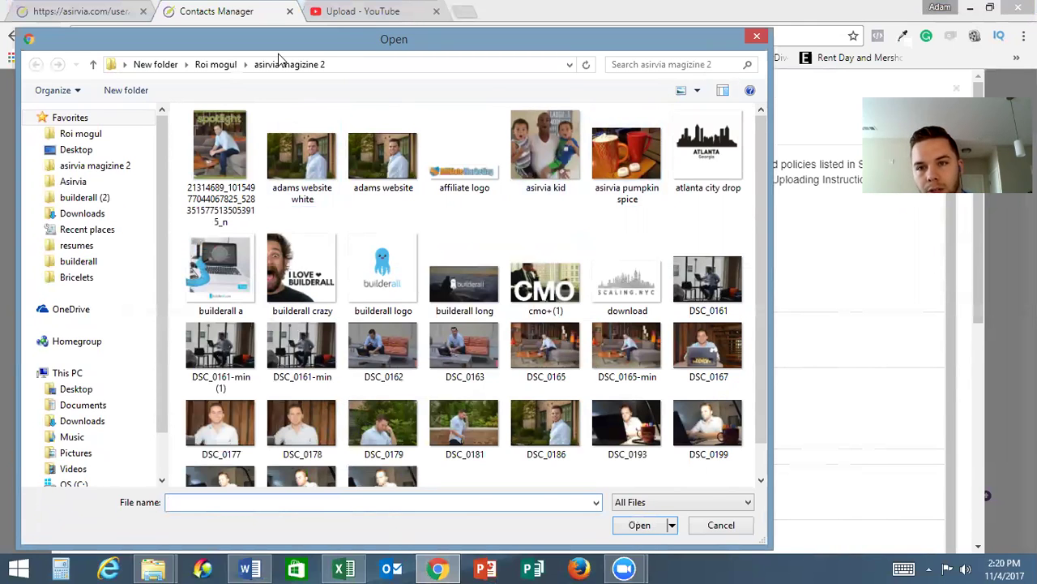
key("Escape")
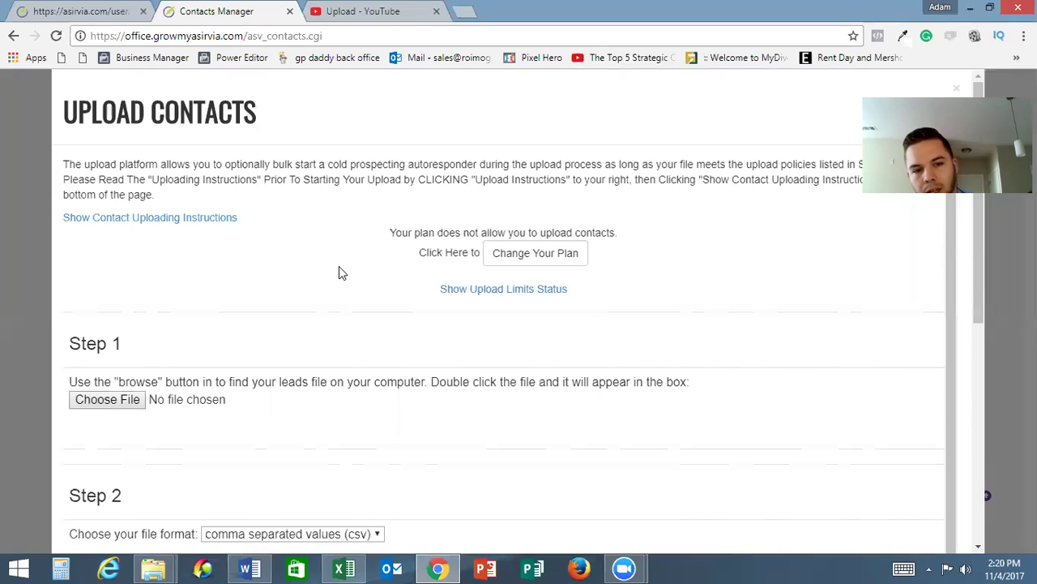
scroll(339, 273, "down", 3)
scroll(339, 272, "up", 3)
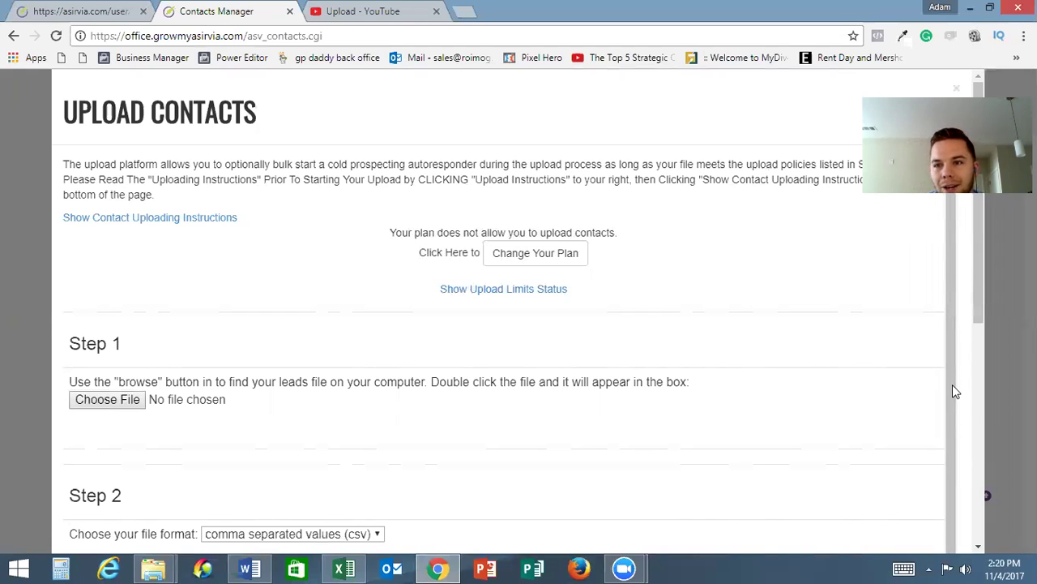
Close Upload Contacts and return to the prospect list showing 1 active contact
left_click(957, 88)
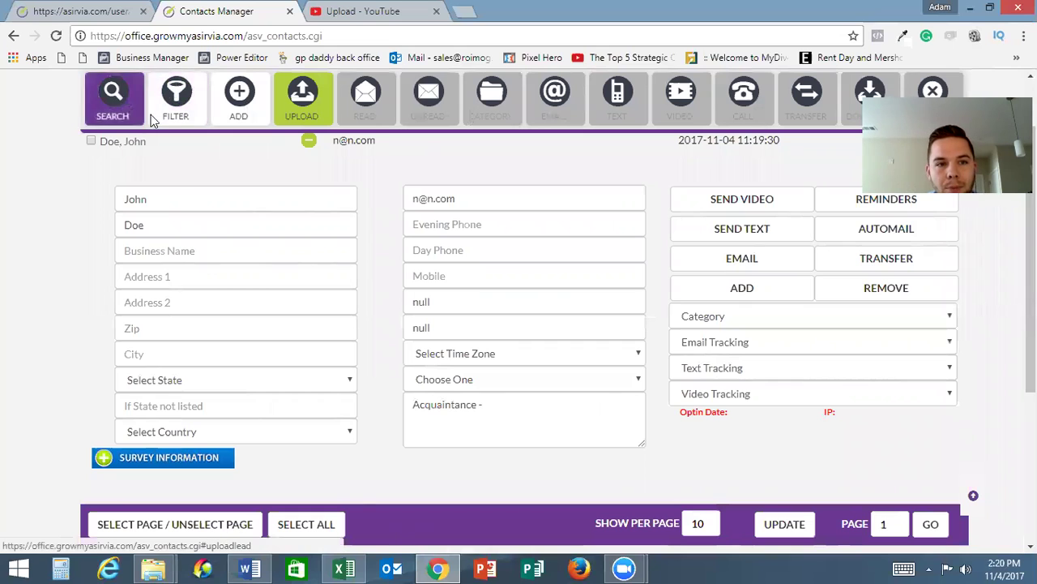
scroll(112, 192, "down", 2)
scroll(112, 192, "down", 1)
scroll(209, 332, "up", 2)
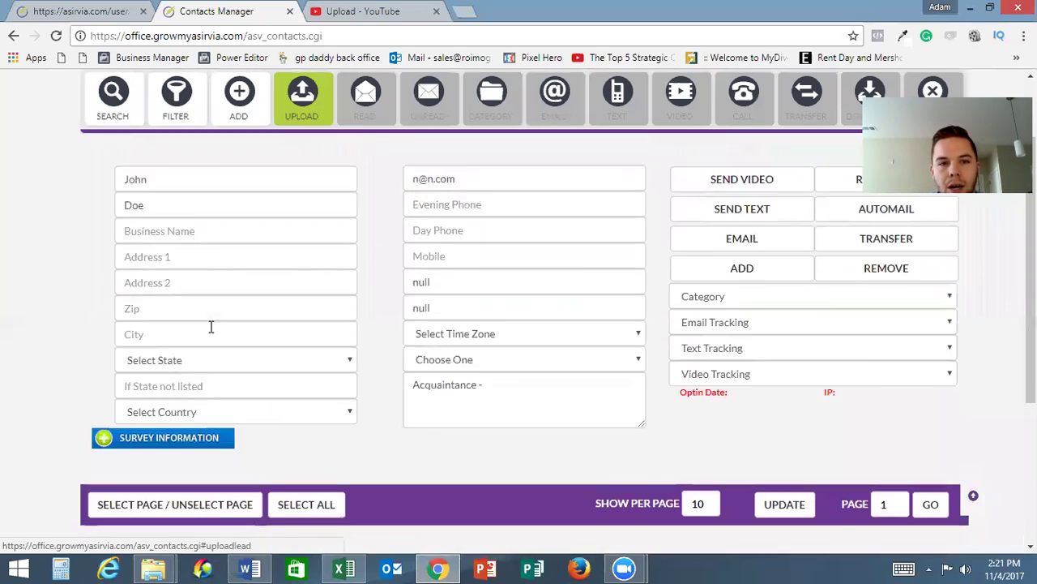
scroll(211, 327, "up", 2)
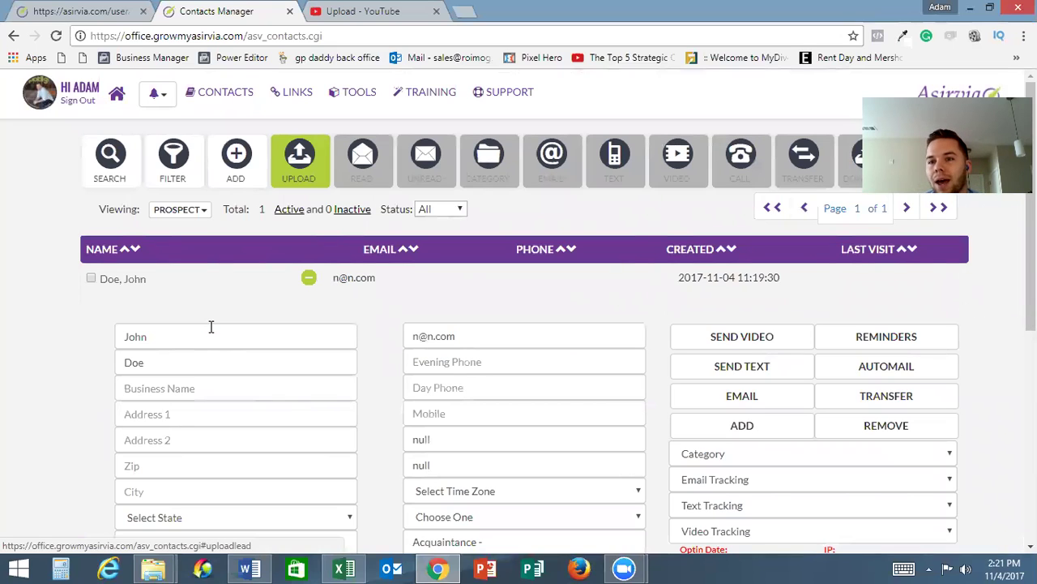